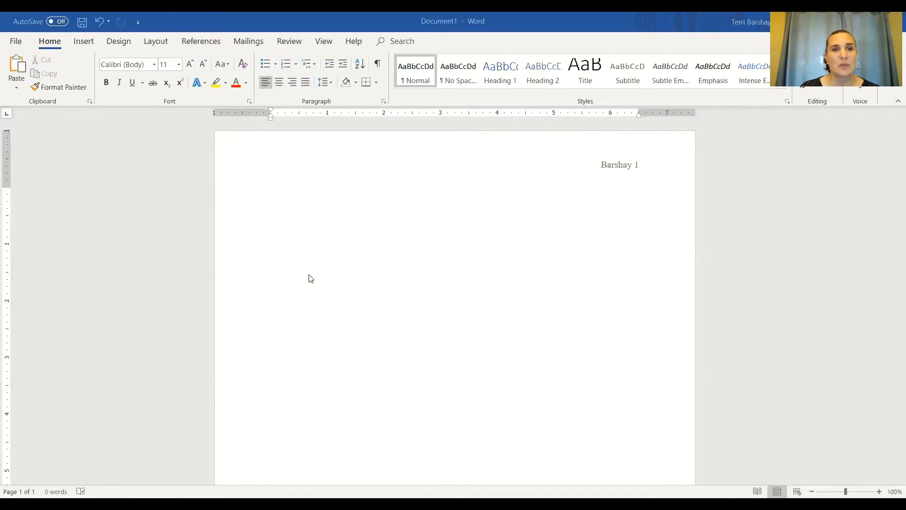
Step: Check the font, size and alignment of the page header text and return to the document body
double_click(556, 150)
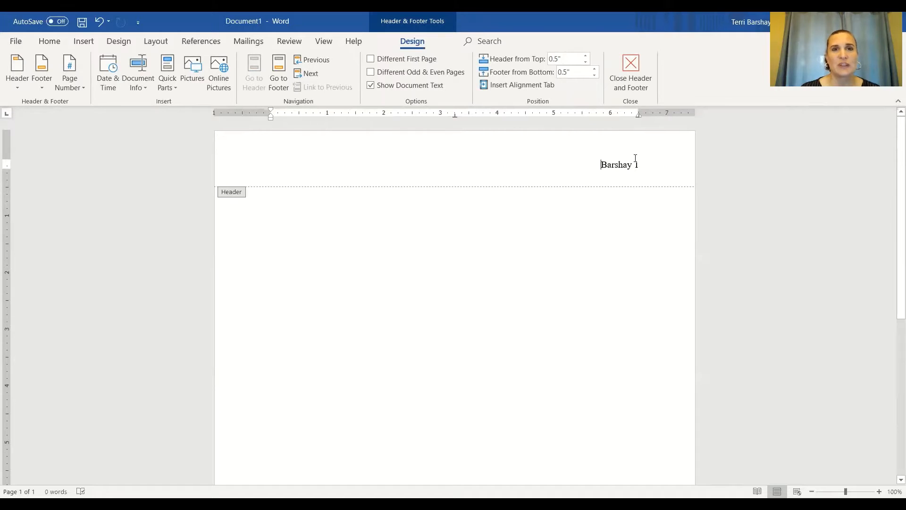
left_click(49, 41)
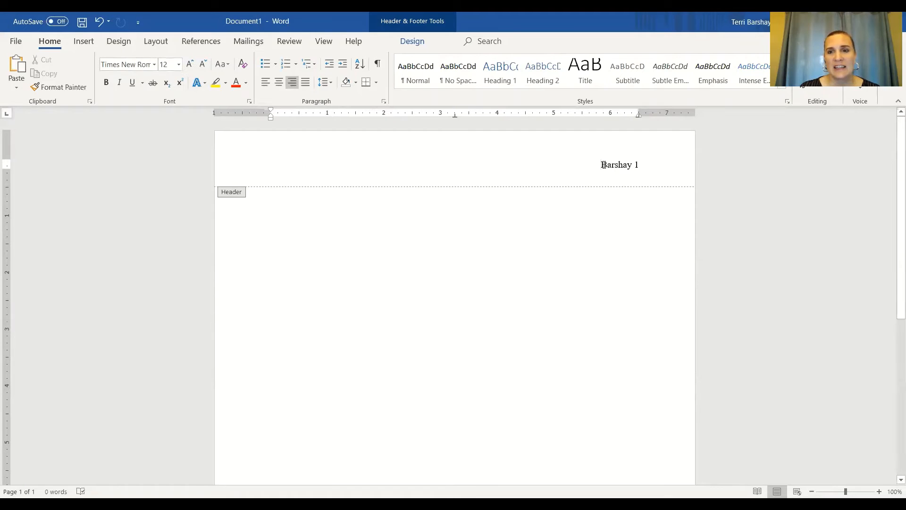
double_click(288, 203)
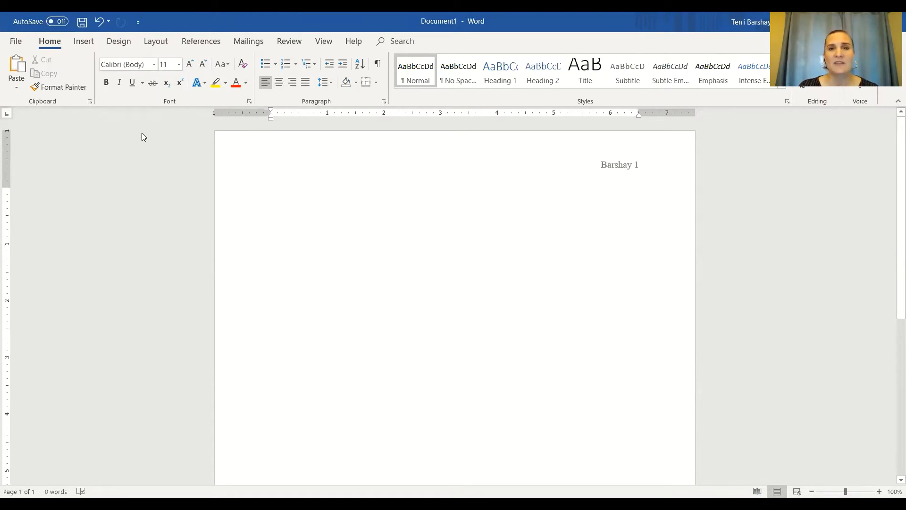
Step: Set the body text font to Times New Roman, size 12
left_click(154, 66)
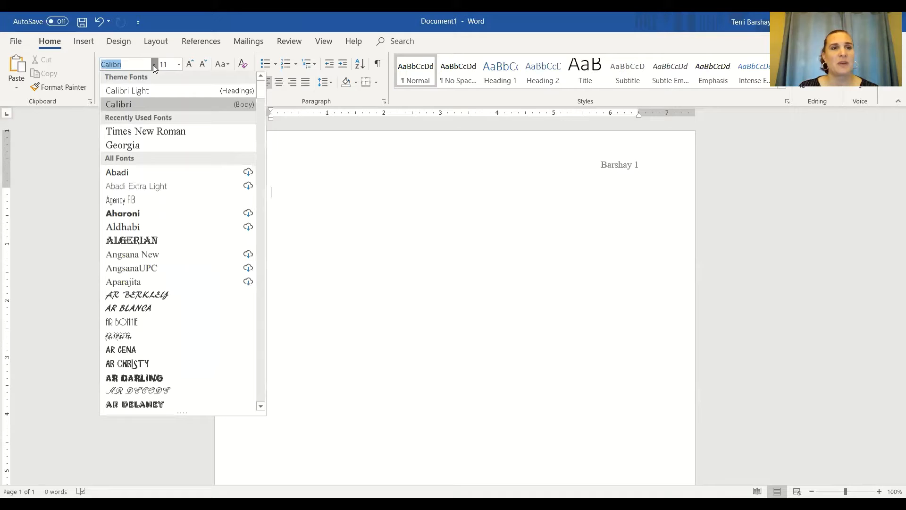
left_click(145, 137)
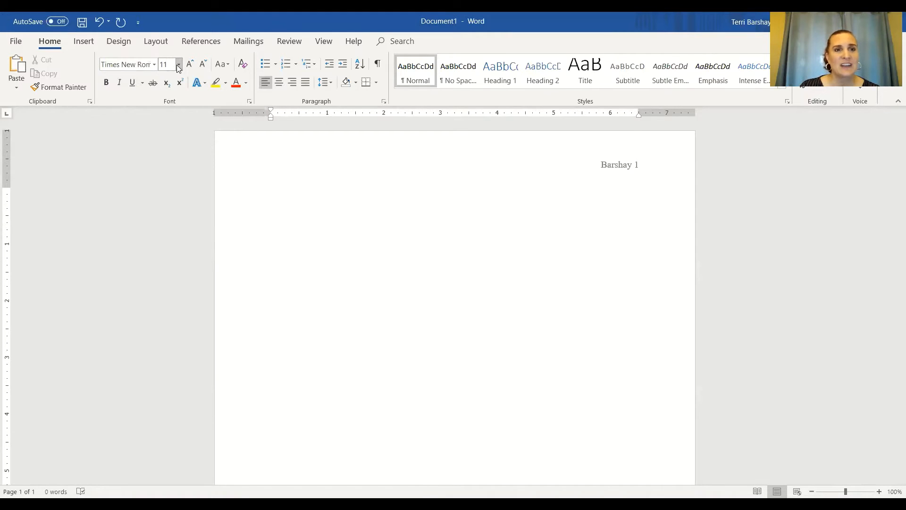
left_click(178, 65)
left_click(165, 121)
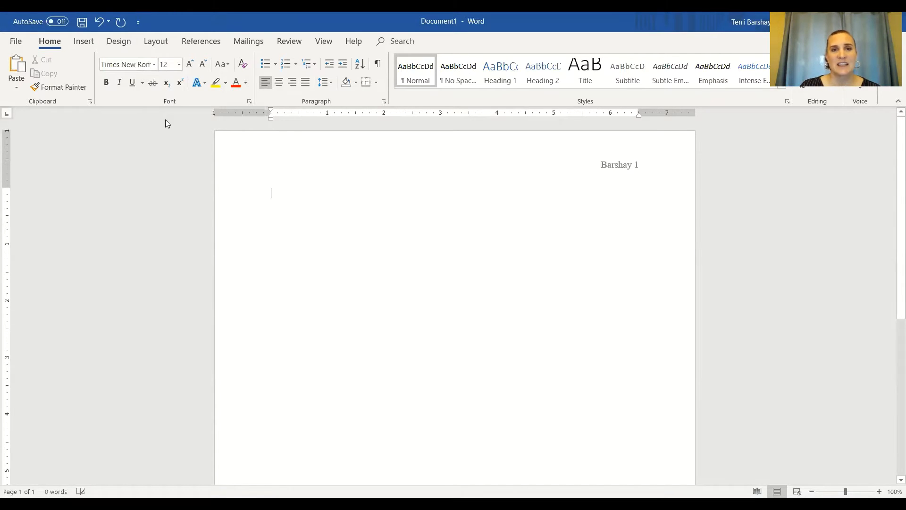
Step: Try centre and right alignment on the blank first paragraph and restore left alignment
left_click(279, 83)
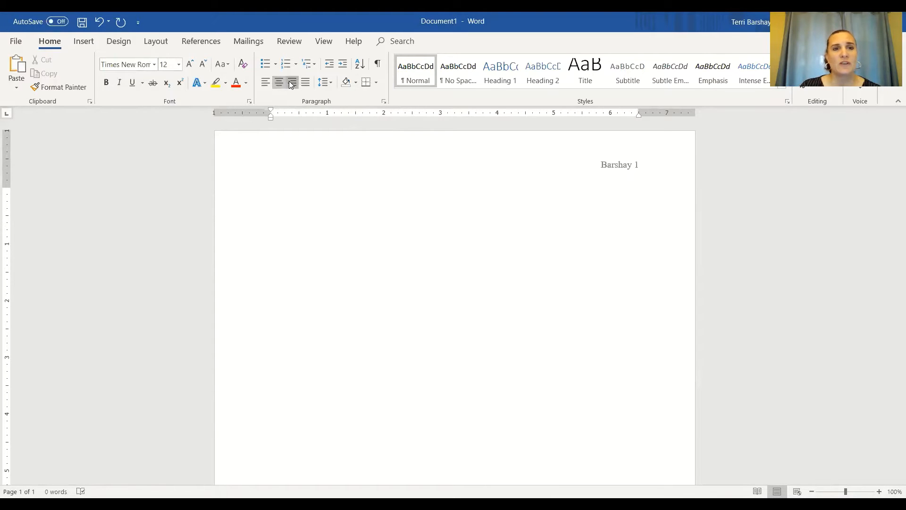
left_click(291, 82)
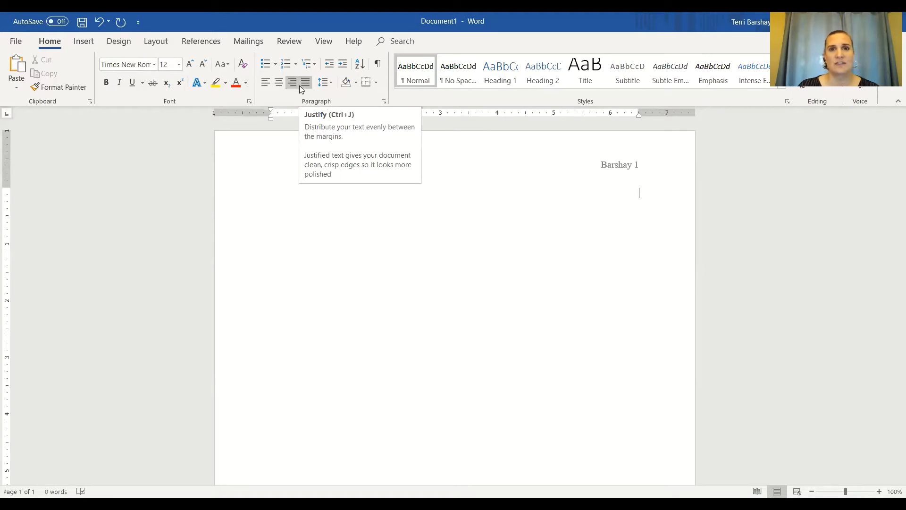
left_click(263, 84)
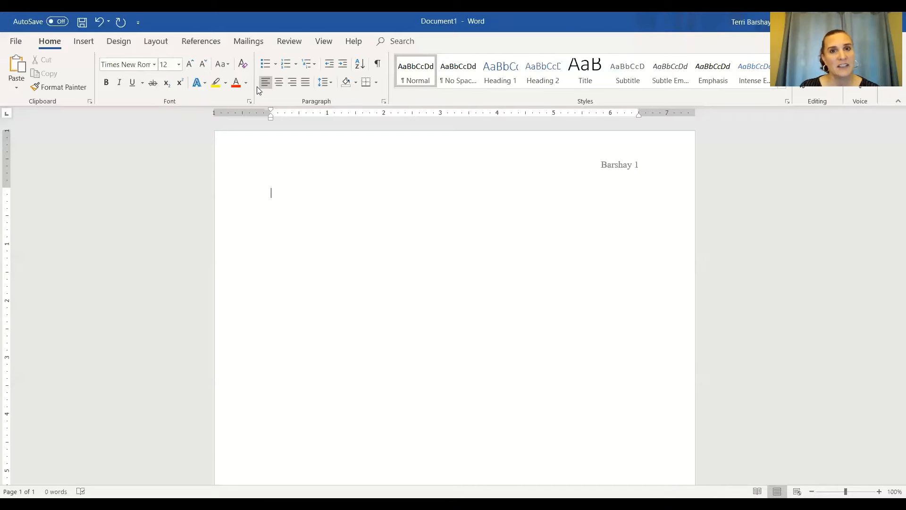
Step: Set the line spacing of the blank first paragraph to 2.0
left_click(330, 83)
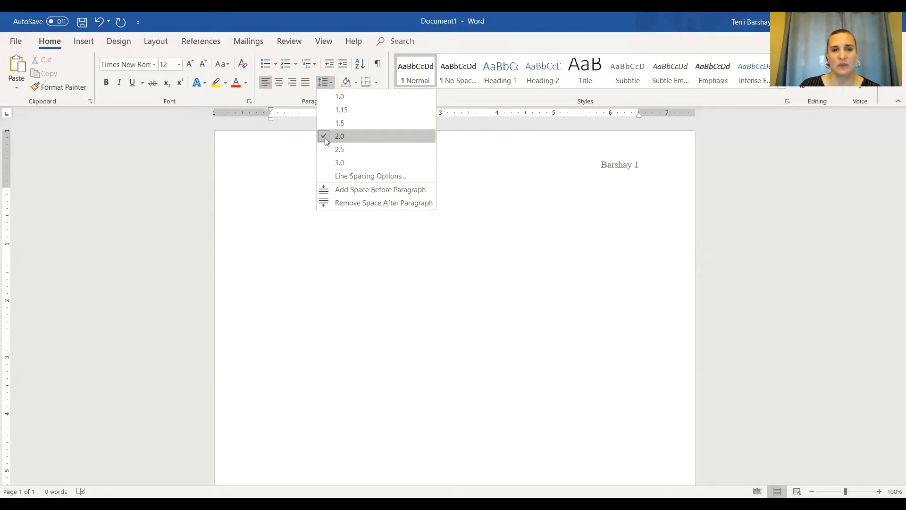
left_click(319, 84)
left_click(319, 84)
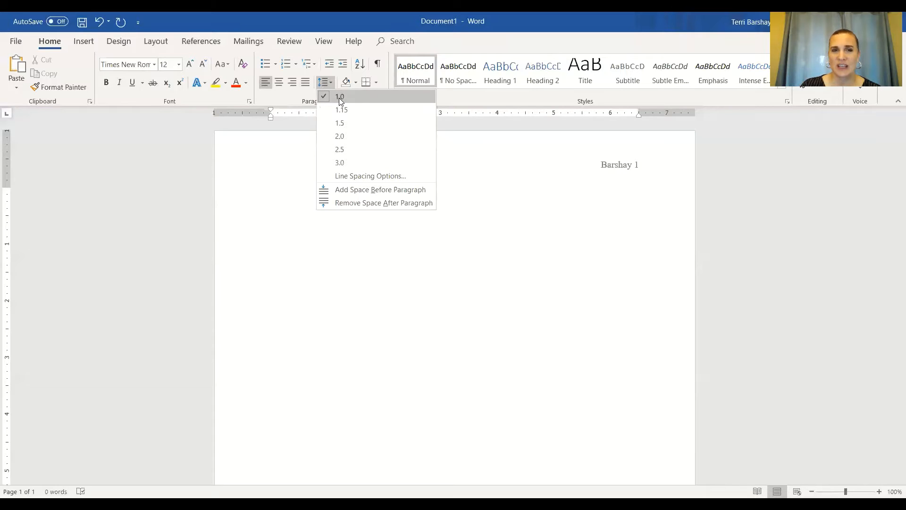
left_click(339, 137)
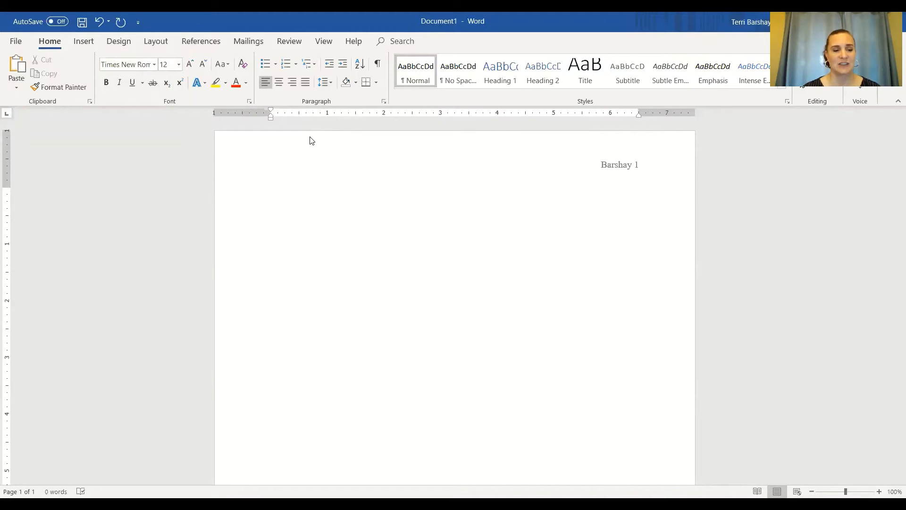
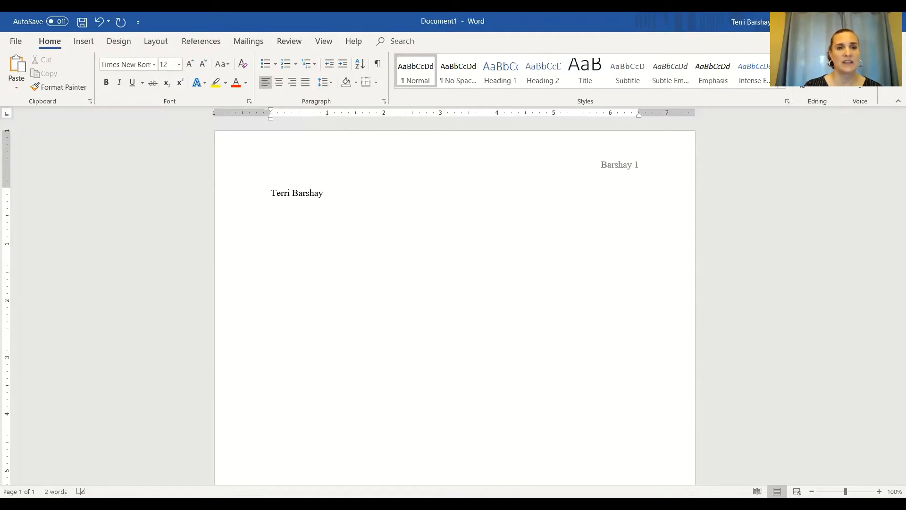
Step: Enter the student's full name on the first line and the professor's title and surname on the second
key("Return")
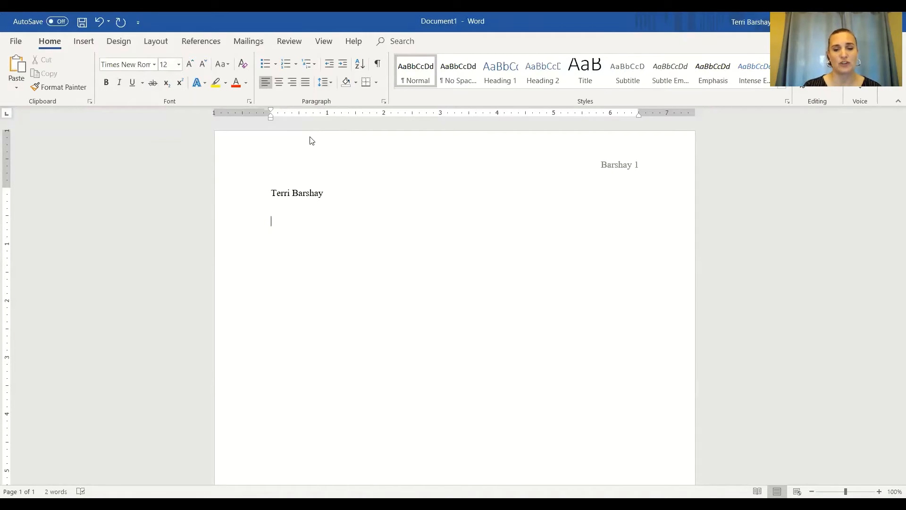
type("Professor")
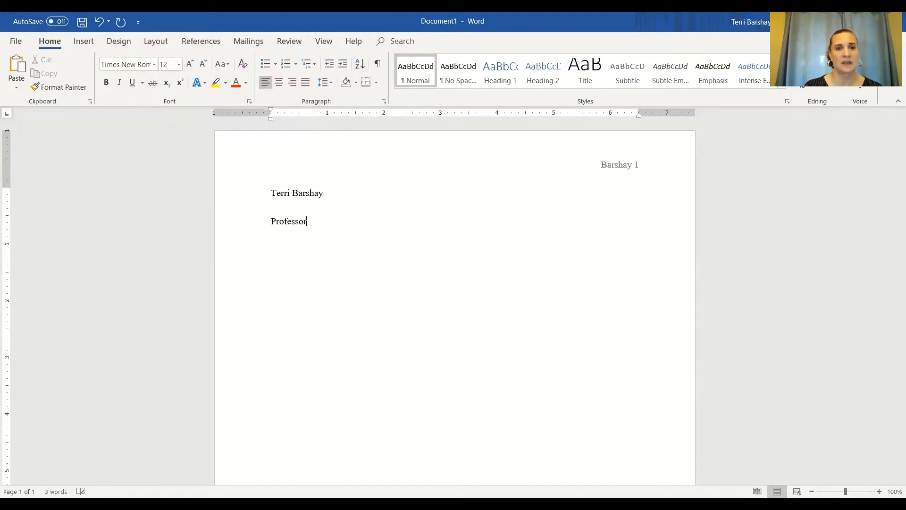
type(" SMith")
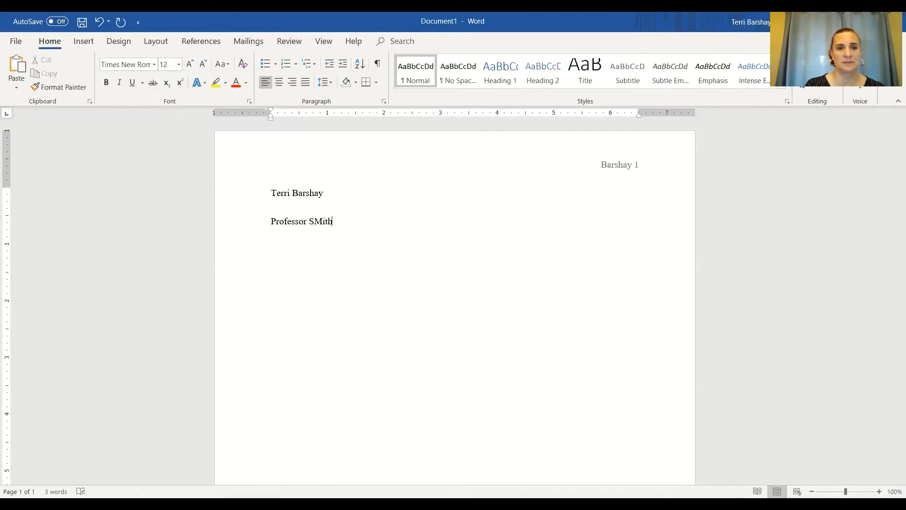
key("BackSpace")
key("BackSpace")
key("BackSpace")
key("BackSpace")
type("mith")
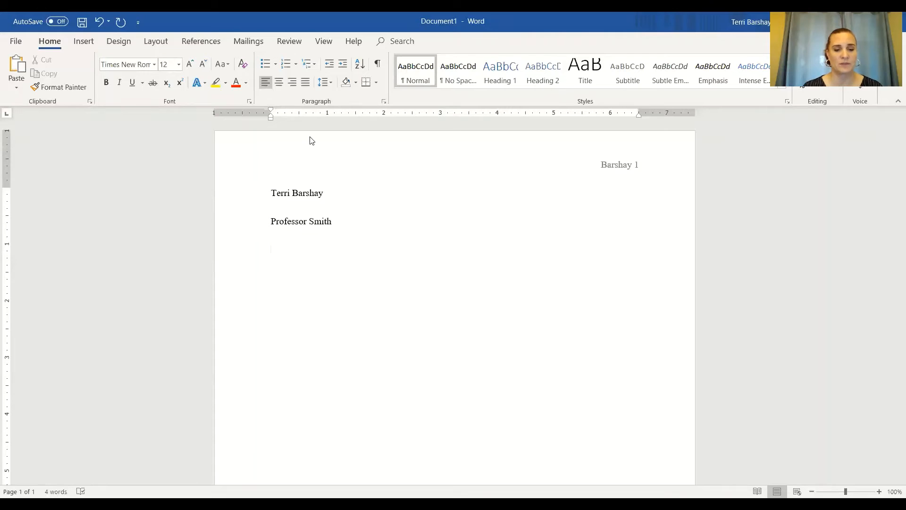
Step: Add the course line "ENC 1101-34527" and the date line "13 April 2020" below the professor's name
type("ENC")
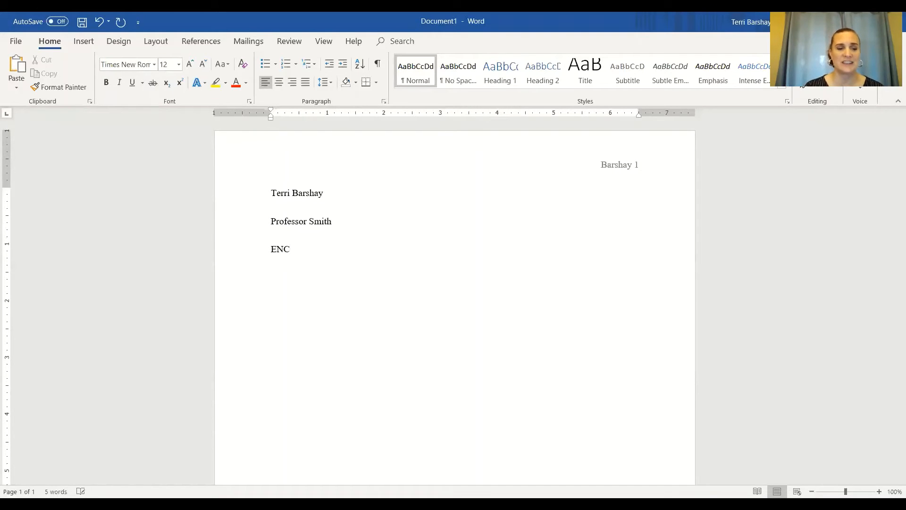
type(" 1101")
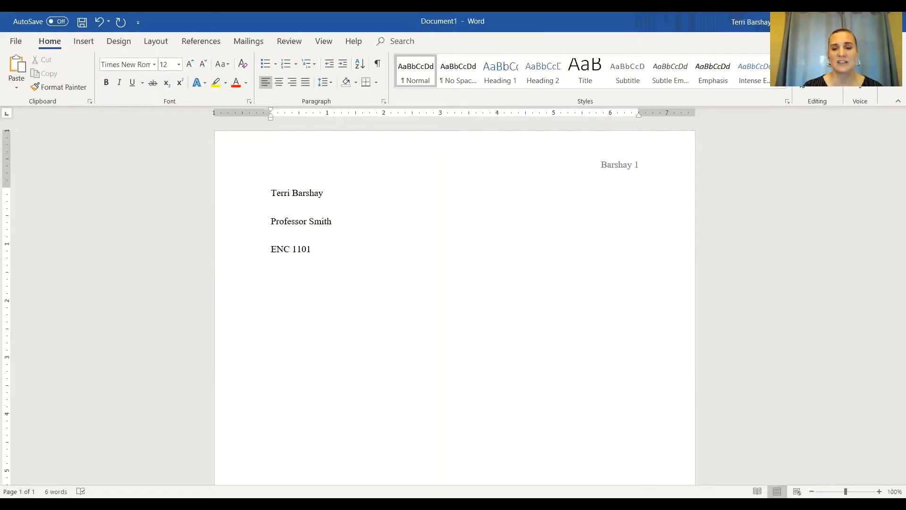
type("-")
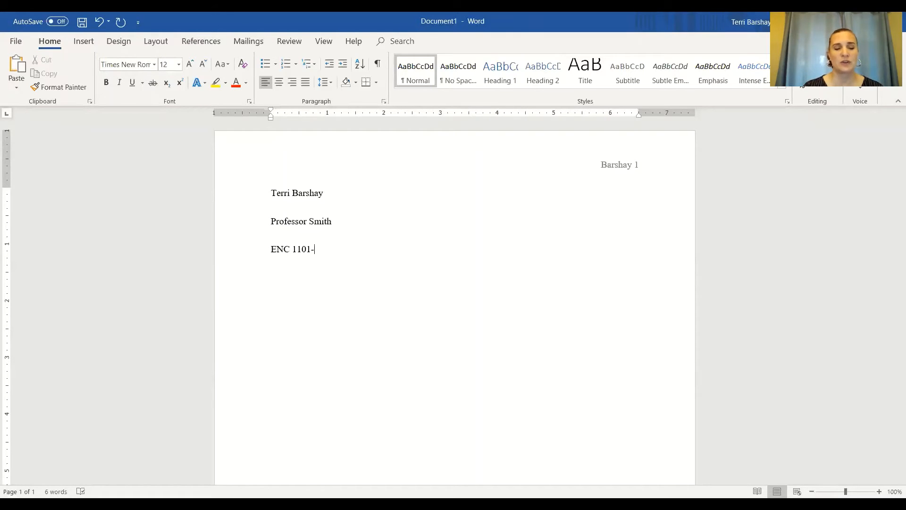
type("34527")
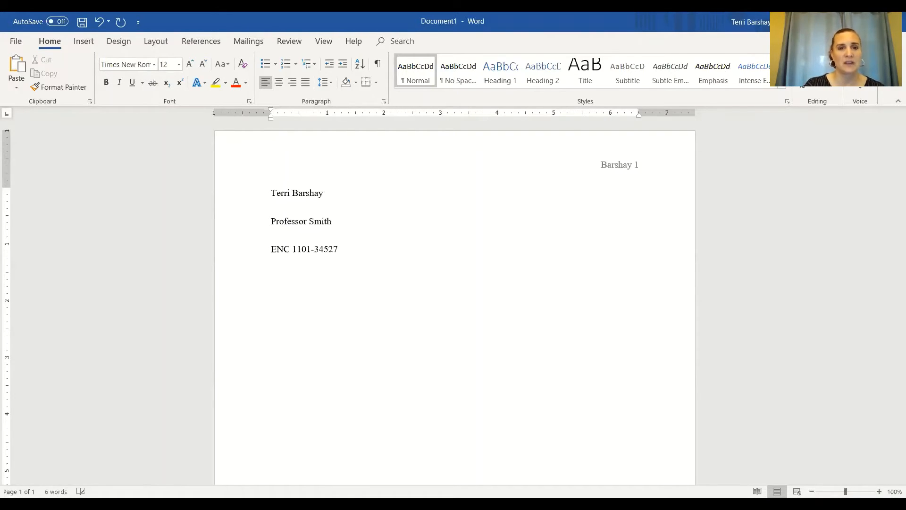
key("Return")
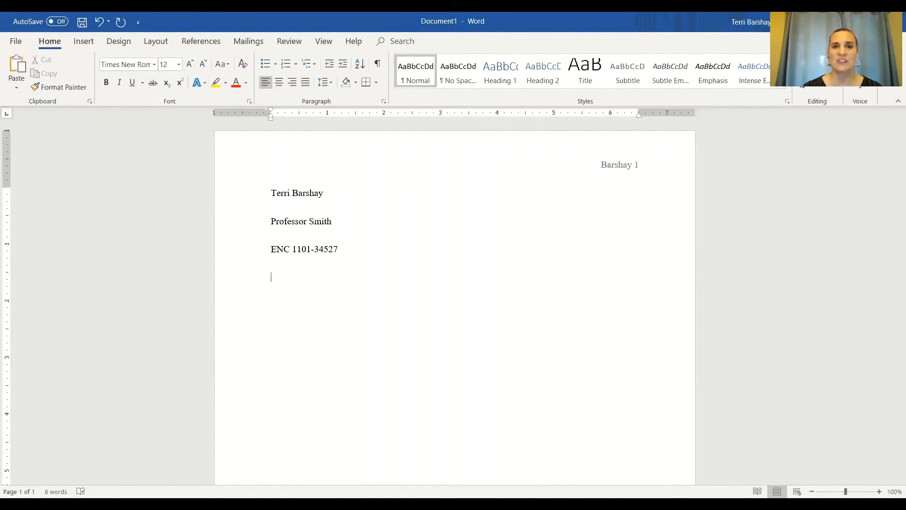
type("13")
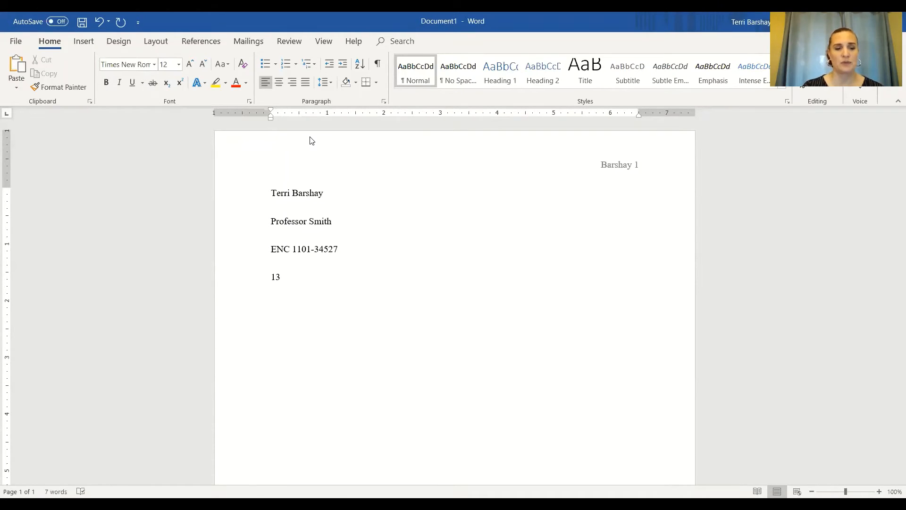
type(" April 2020")
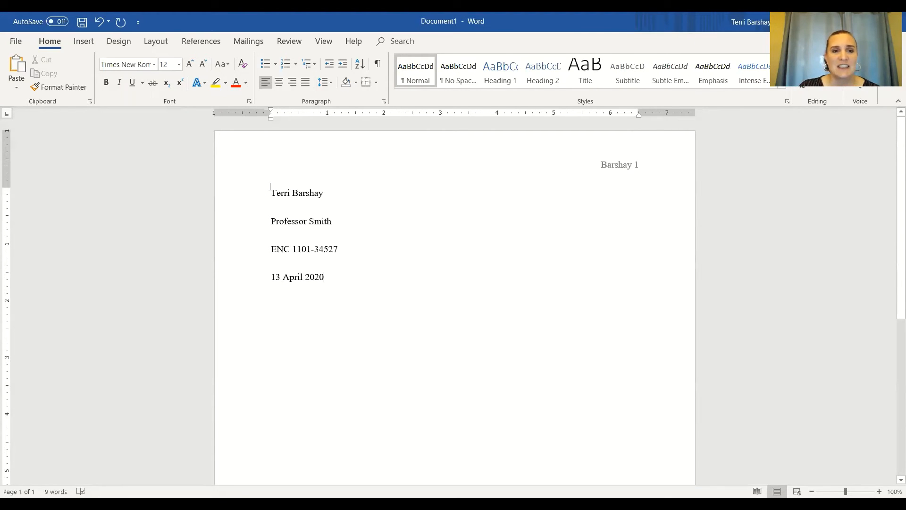
Step: Apply 2.0 line spacing to all four heading lines, from the student's name to the date
left_click_drag(270, 187, 326, 278)
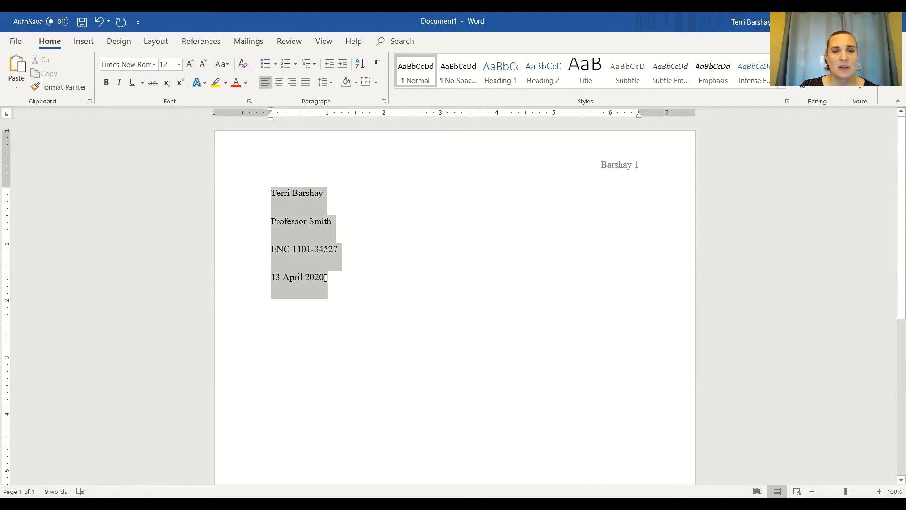
left_click_drag(326, 278, 324, 281)
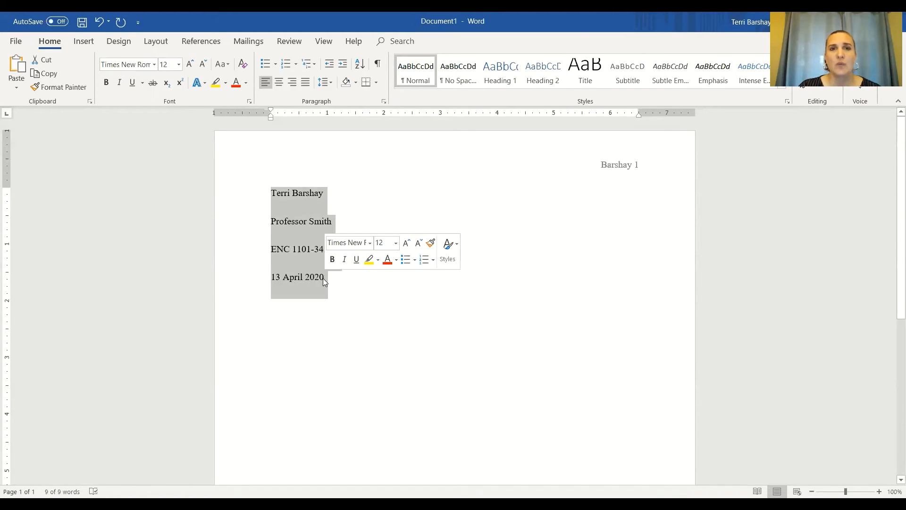
left_click(334, 86)
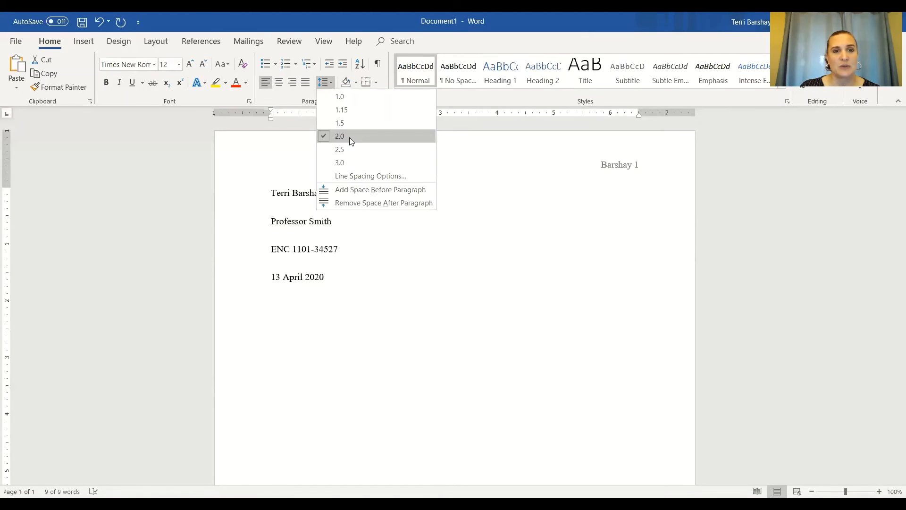
left_click(349, 137)
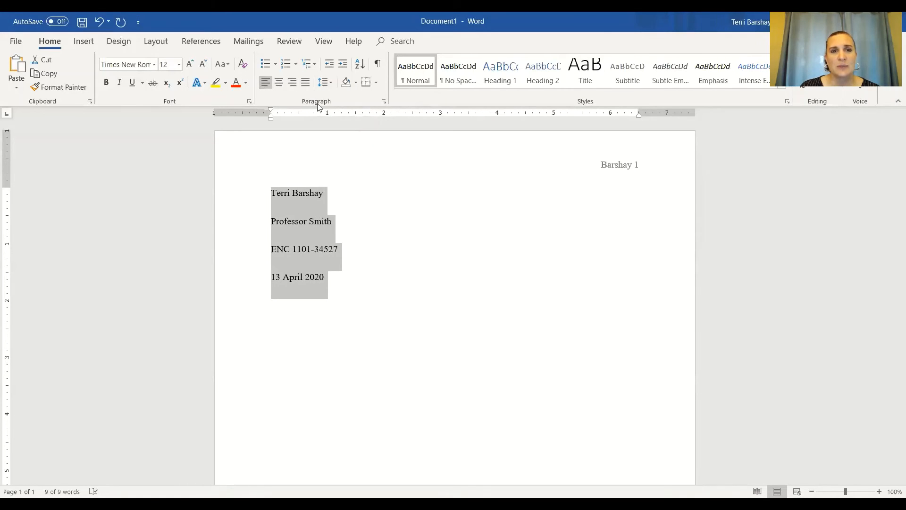
Step: Set the paragraph spacing after the four selected heading lines to 0 pt
left_click(384, 103)
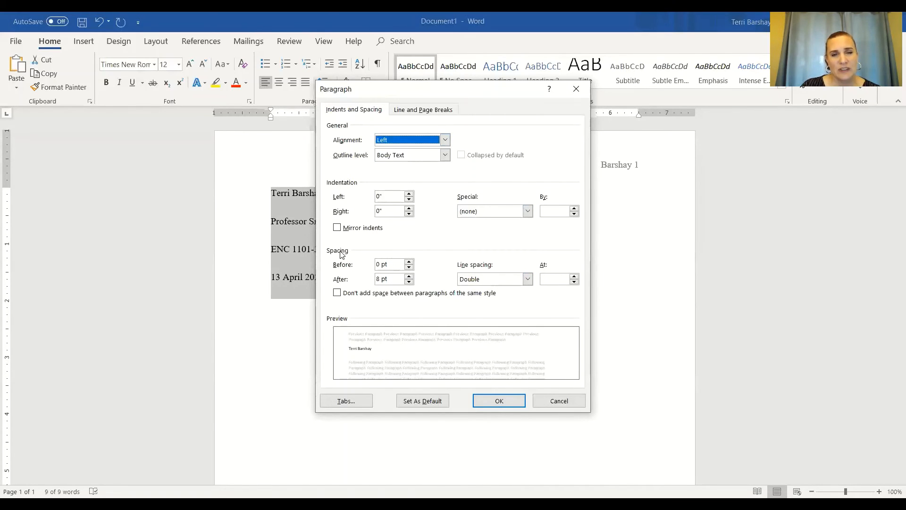
left_click(381, 278)
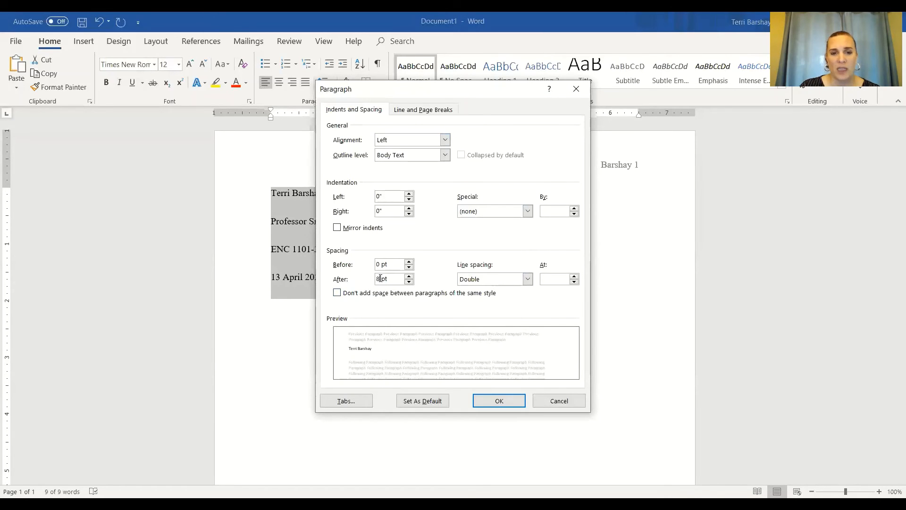
left_click_drag(381, 278, 374, 279)
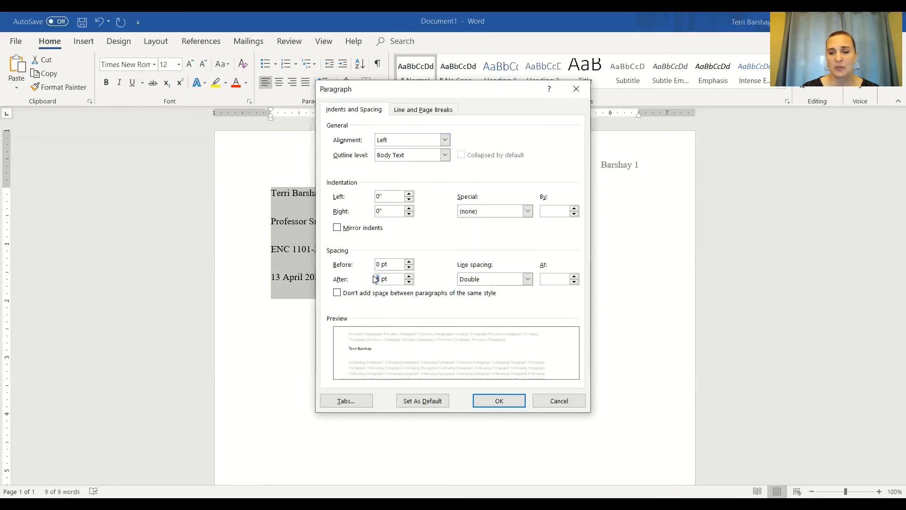
key("BackSpace")
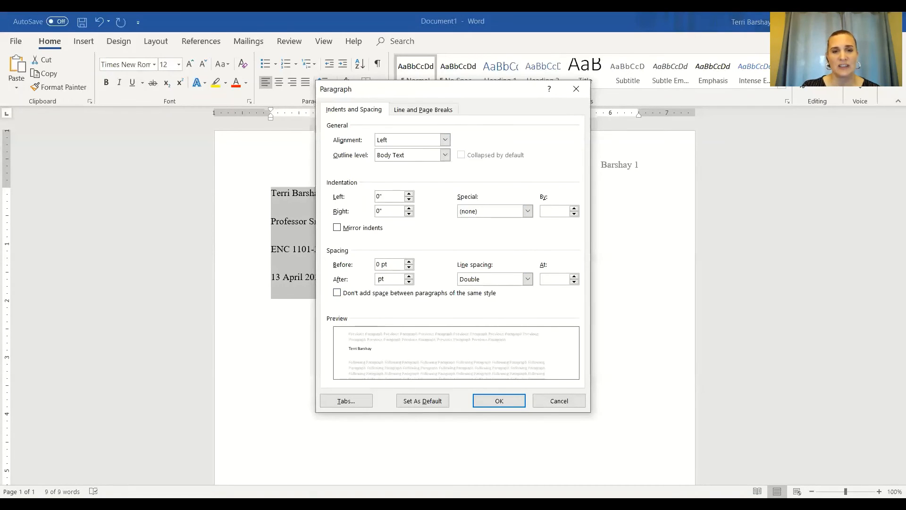
type("0")
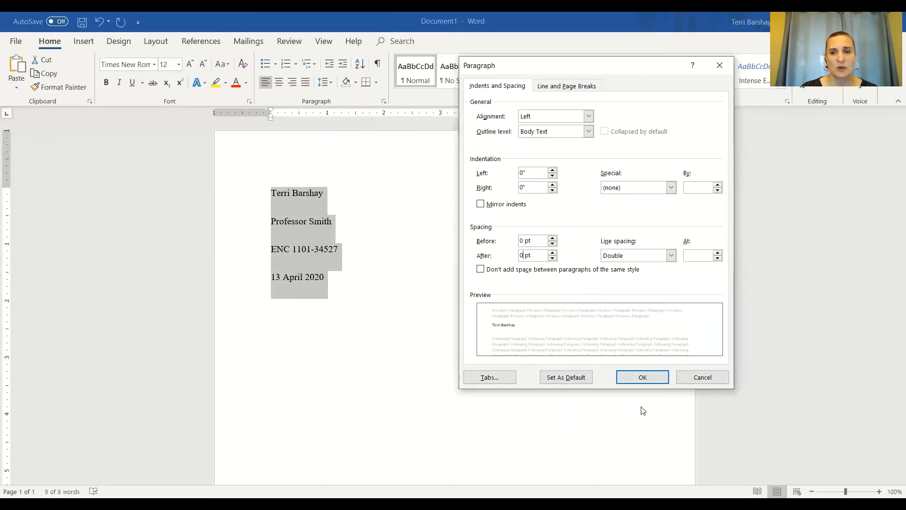
left_click(650, 378)
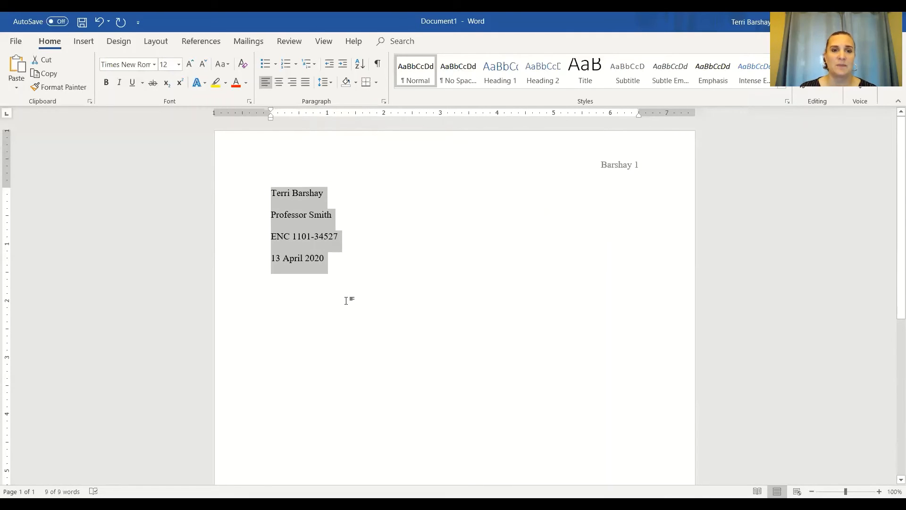
Step: Add the centered title "Essay On American Short Stories" on a new line below the date
left_click(334, 262)
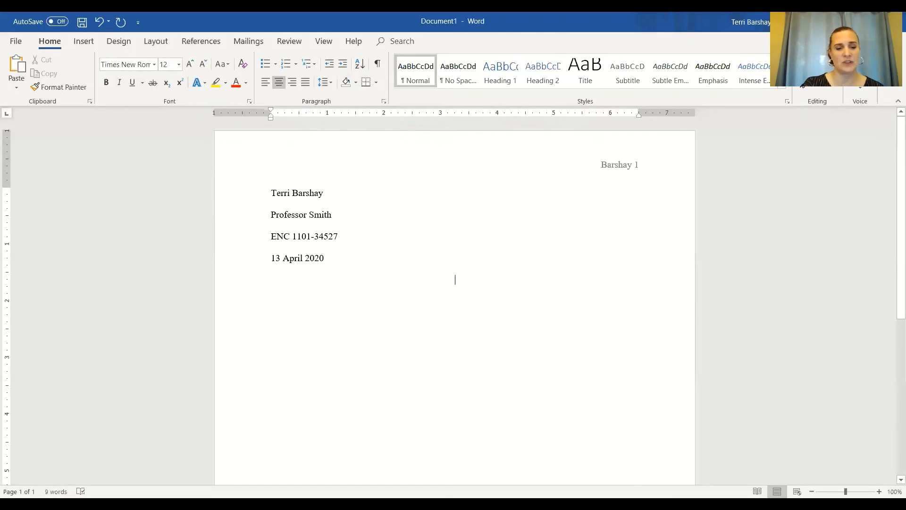
type("Essay")
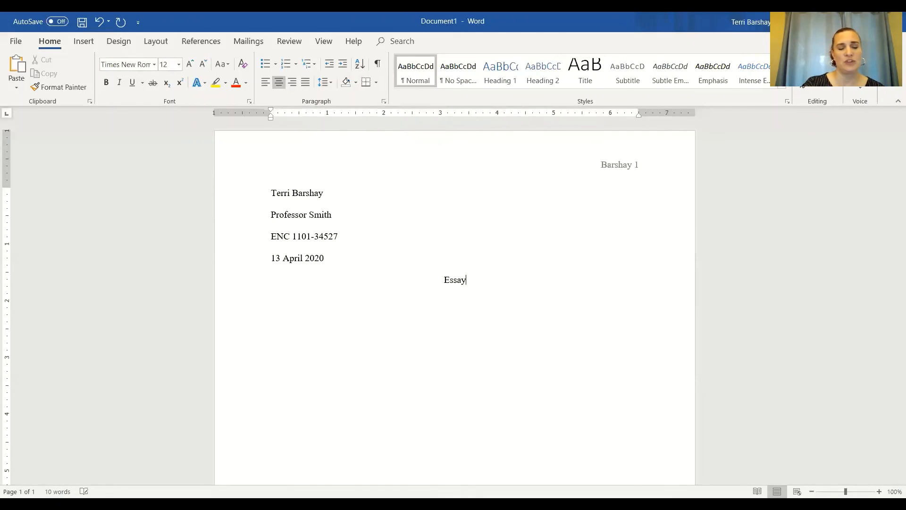
type(" On ")
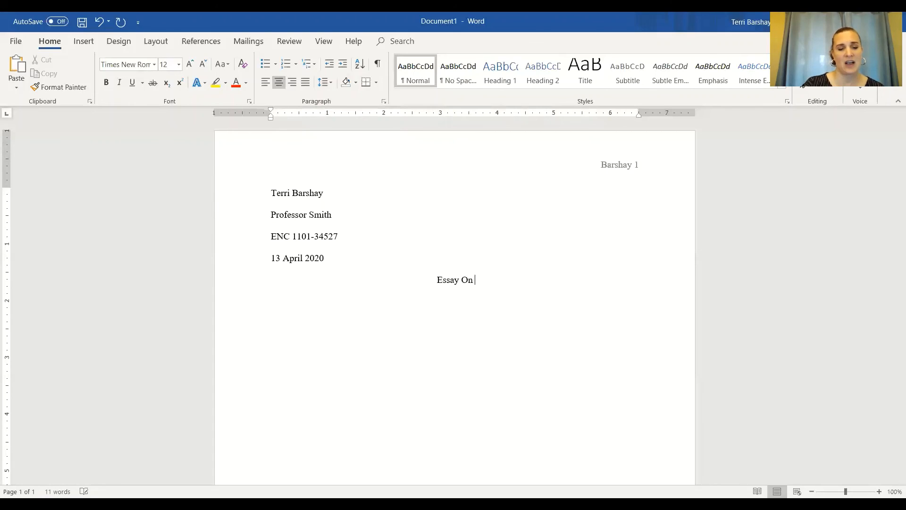
type("America")
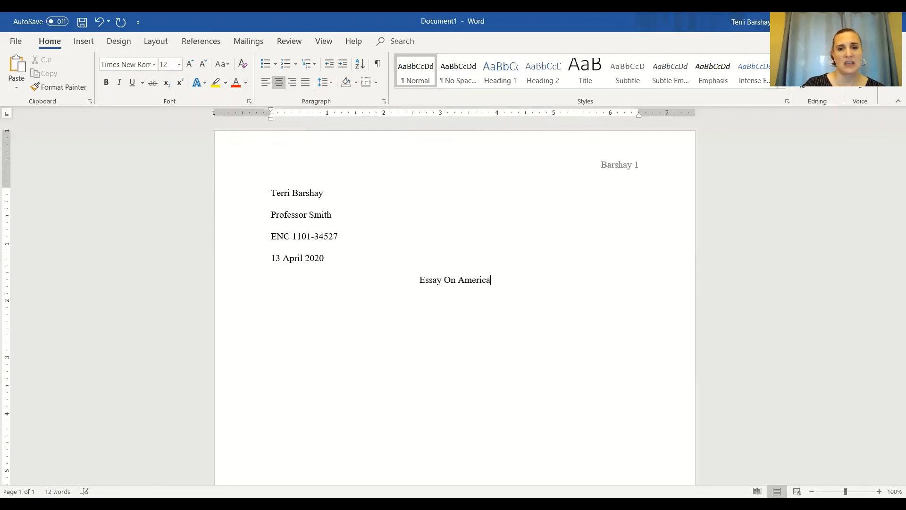
type("n Shor")
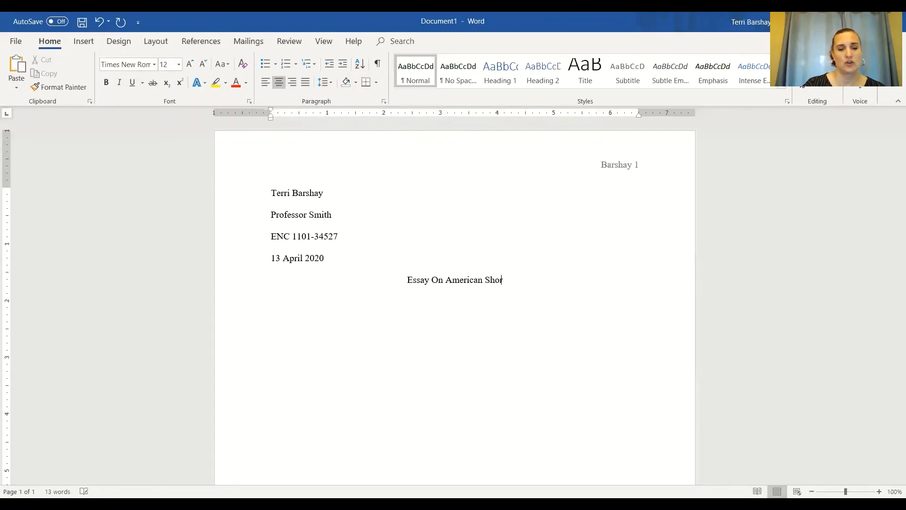
type("t Stories")
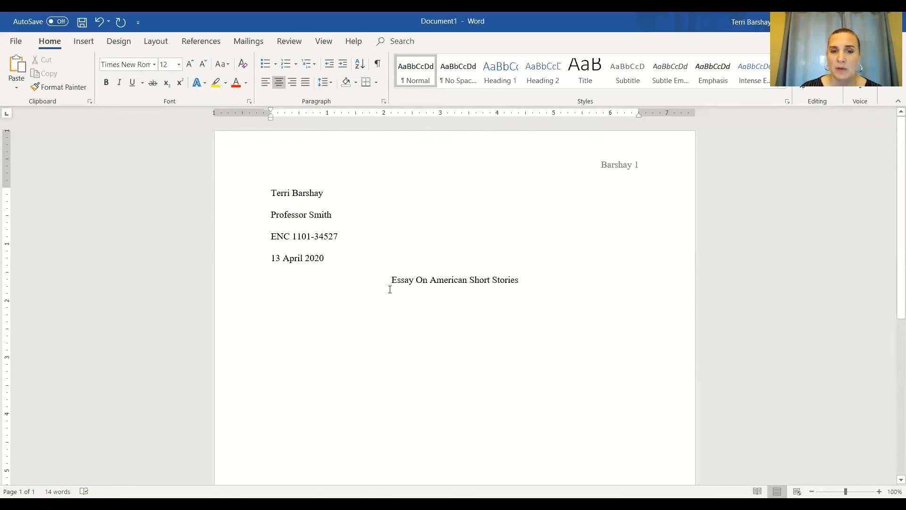
Step: Change "On" in the title to lowercase "on" and start a new line below the title
key("BackSpace")
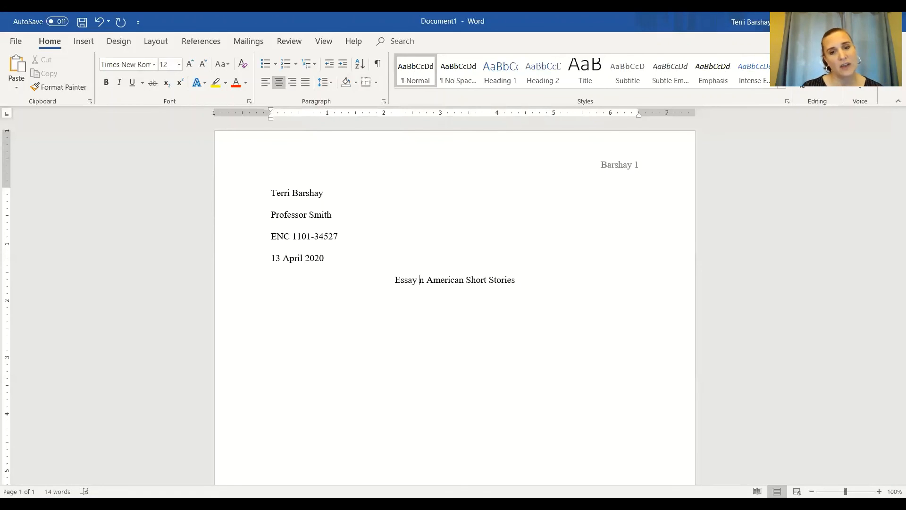
type("o")
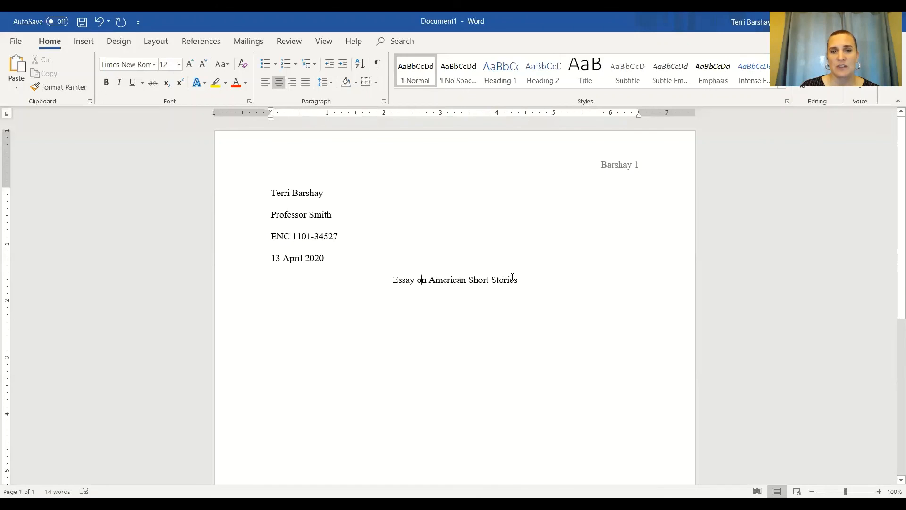
left_click(524, 305)
key("Return")
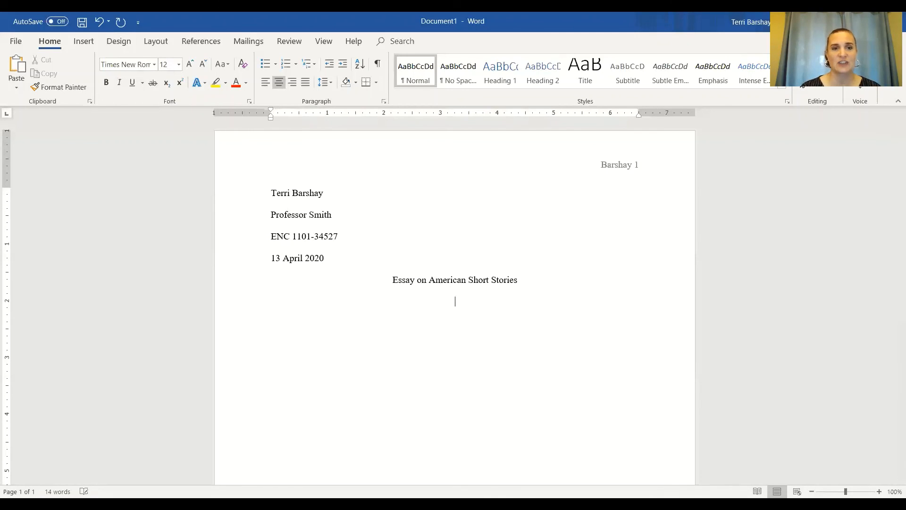